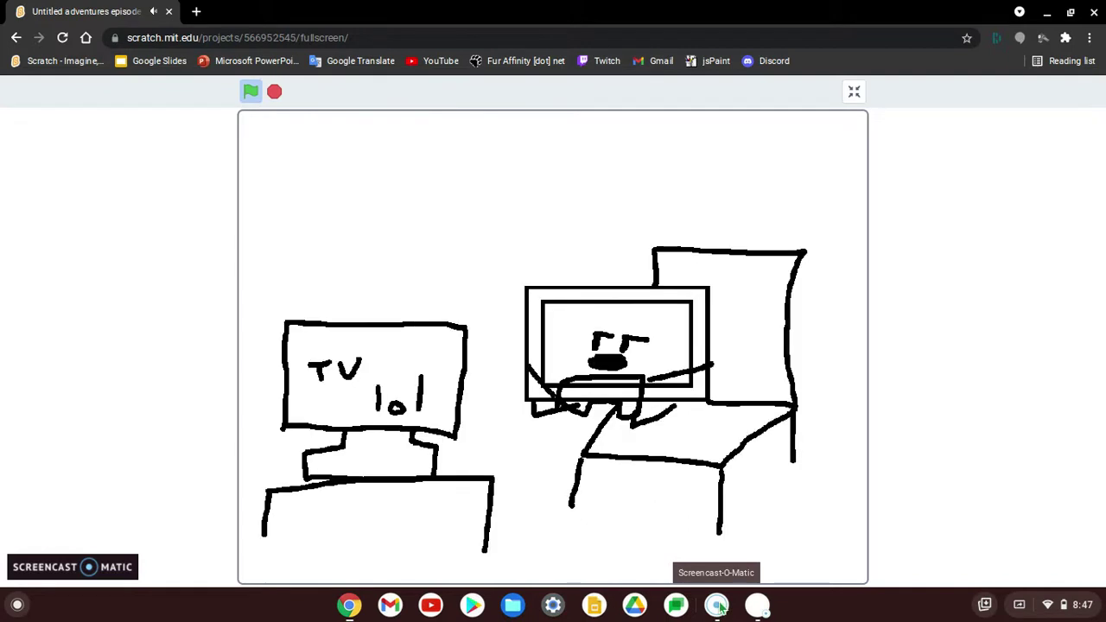
Lower the system volume with the volume keys while the fullscreen animation plays
{"action": "key", "text": "XF86AudioRaiseVolume"}
{"action": "key", "text": "XF86AudioLowerVolume"}
{"action": "key", "text": "XF86AudioLowerVolume"}
{"action": "key", "text": "XF86AudioLowerVolume"}
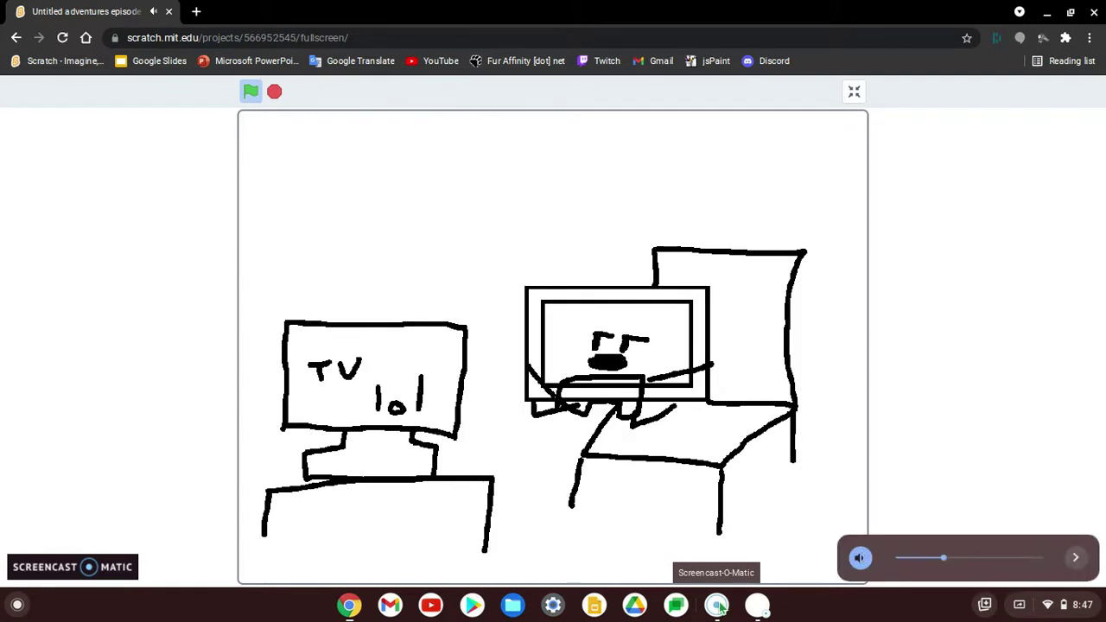
{"action": "key", "text": "XF86AudioLowerVolume"}
{"action": "key", "text": "XF86AudioLowerVolume"}
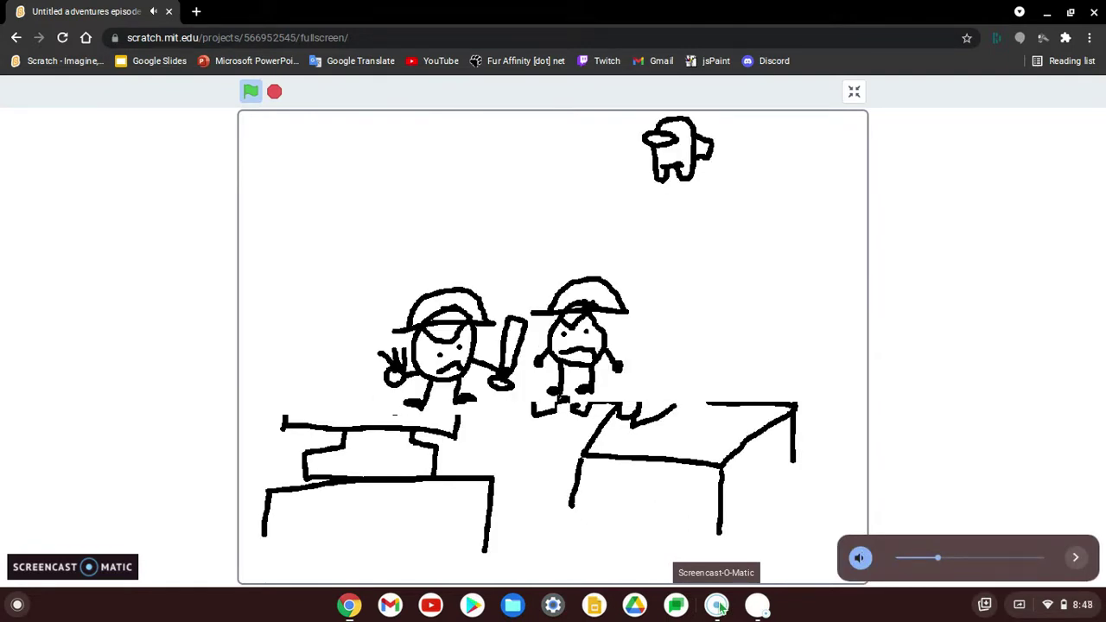